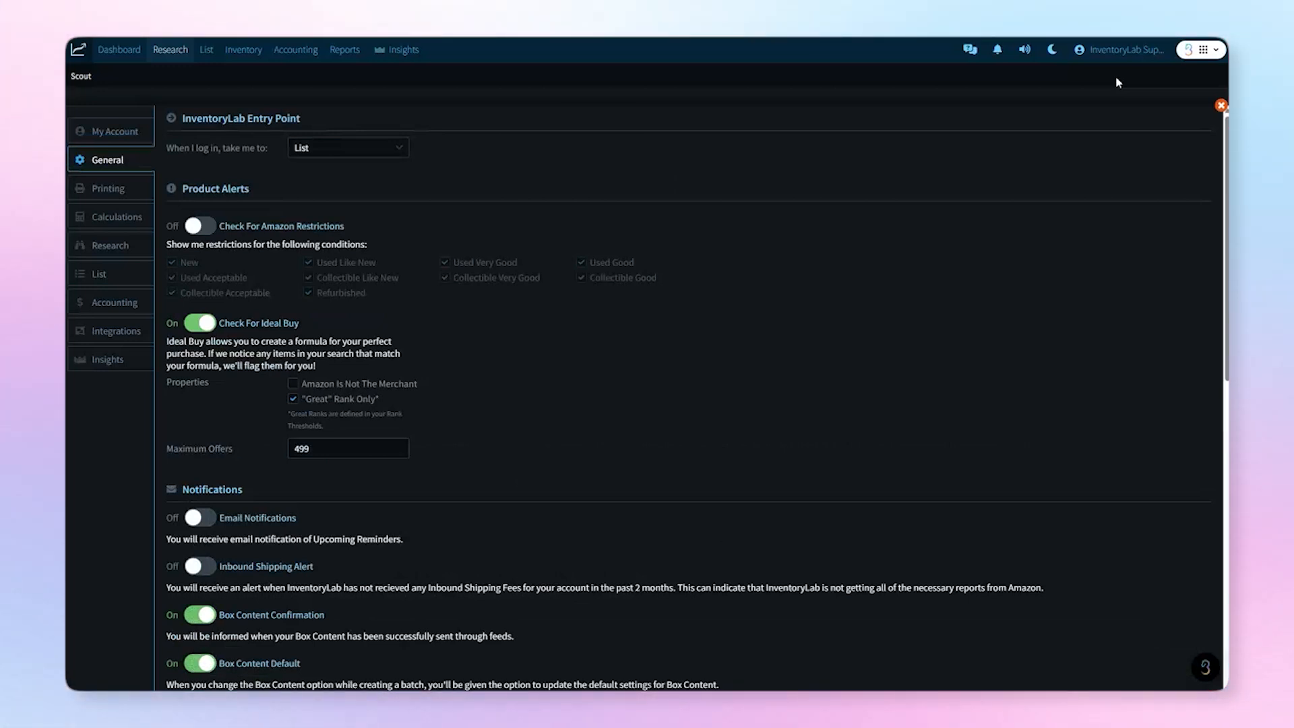
Step: Close the settings panel and reopen it from the account menu
click(1219, 106)
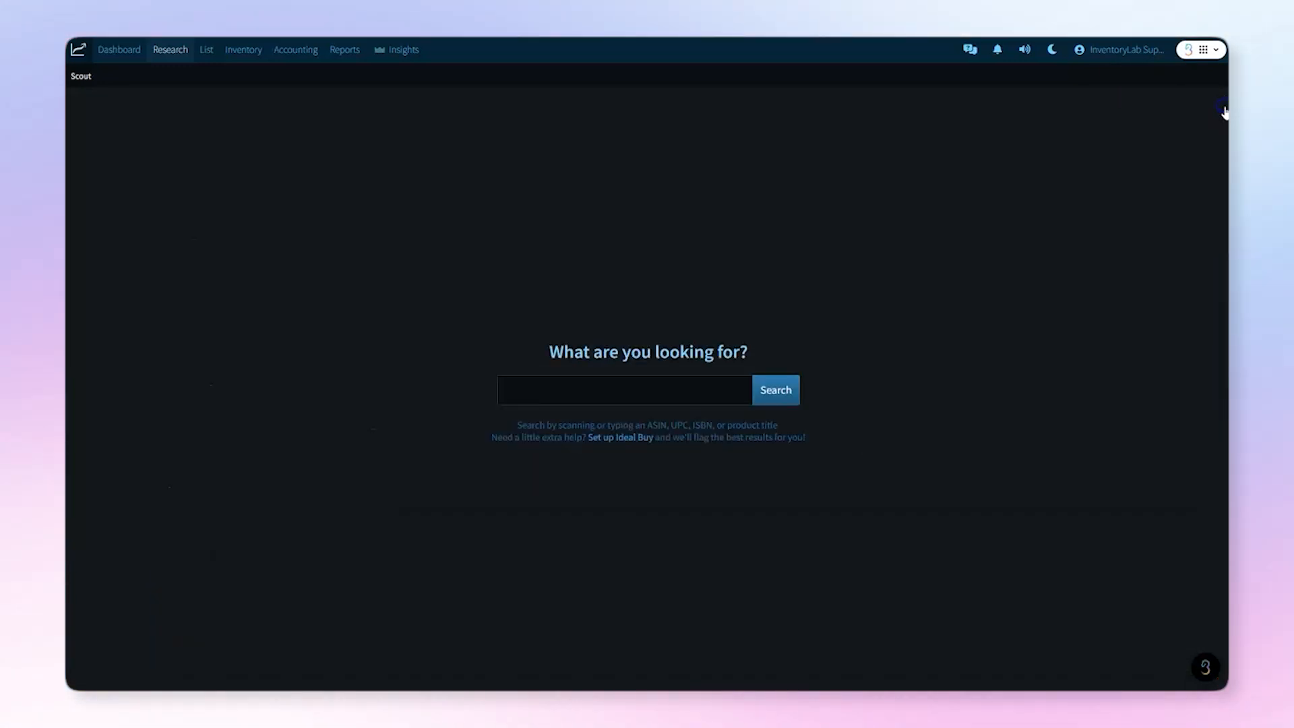
click(1119, 51)
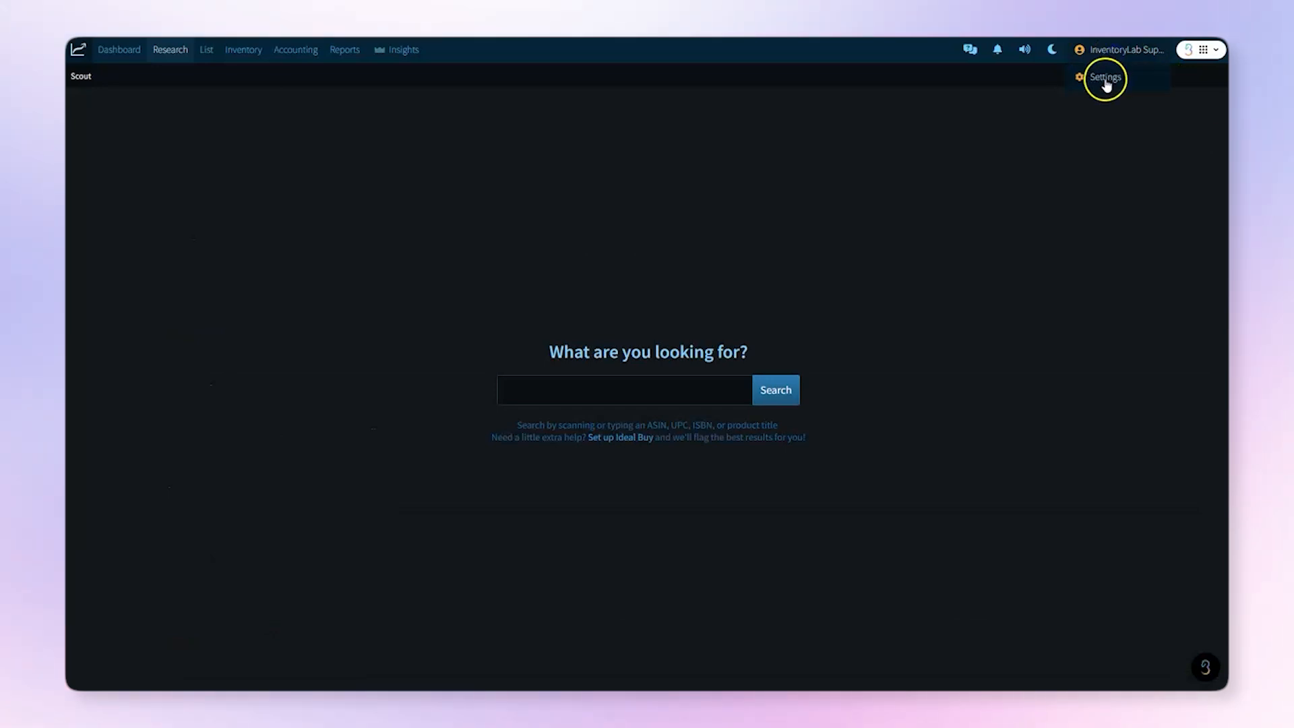
click(1106, 80)
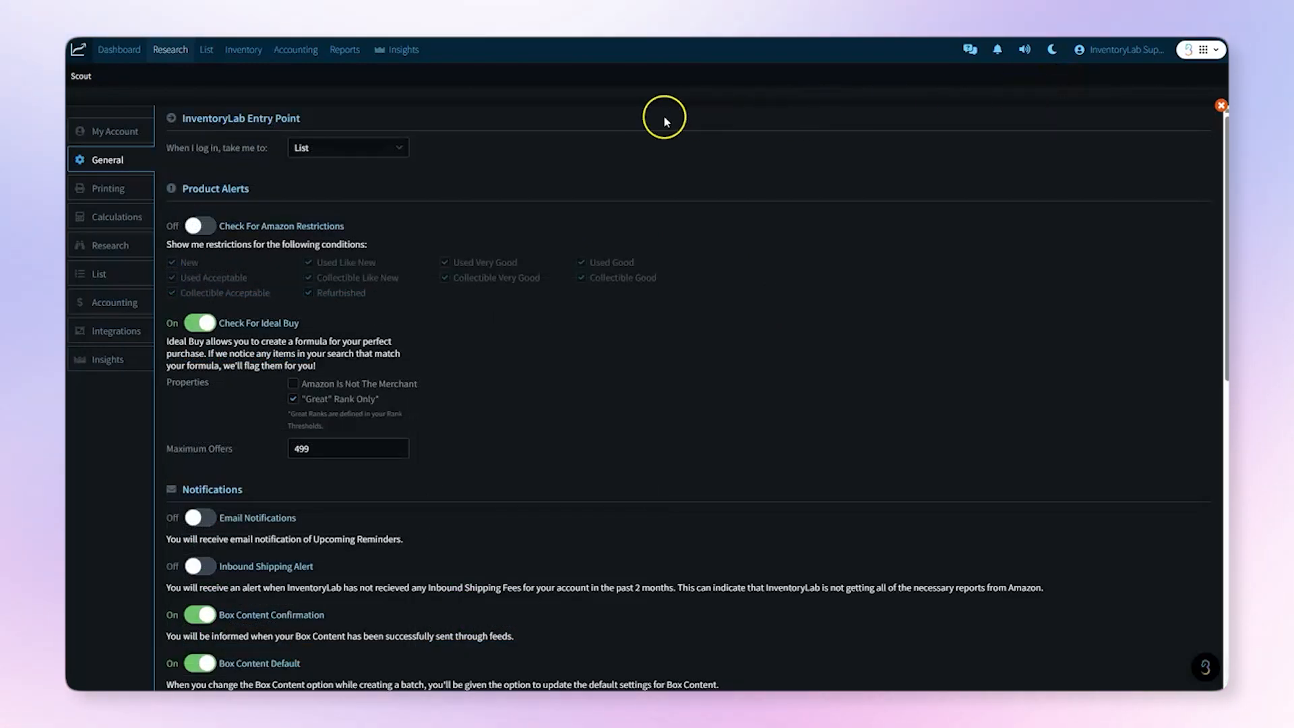
Step: Keep List as the login entry point and turn on the Amazon restrictions check
click(400, 148)
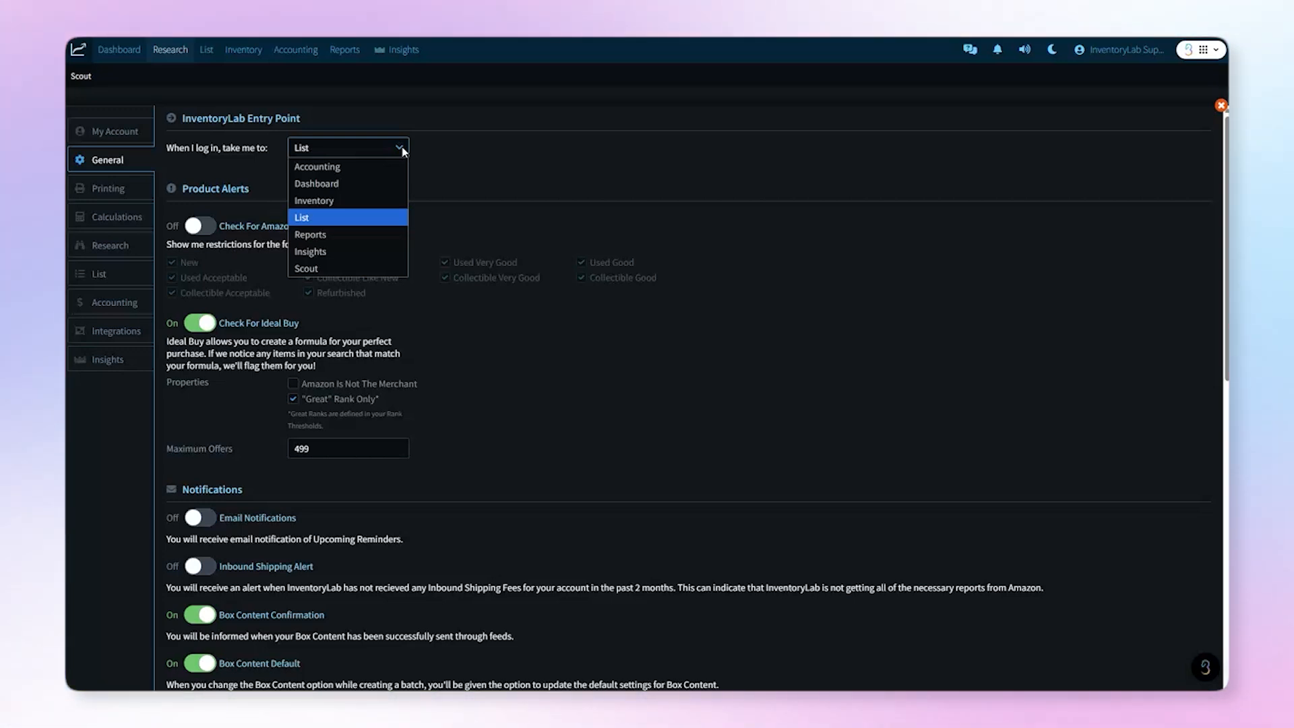
click(404, 152)
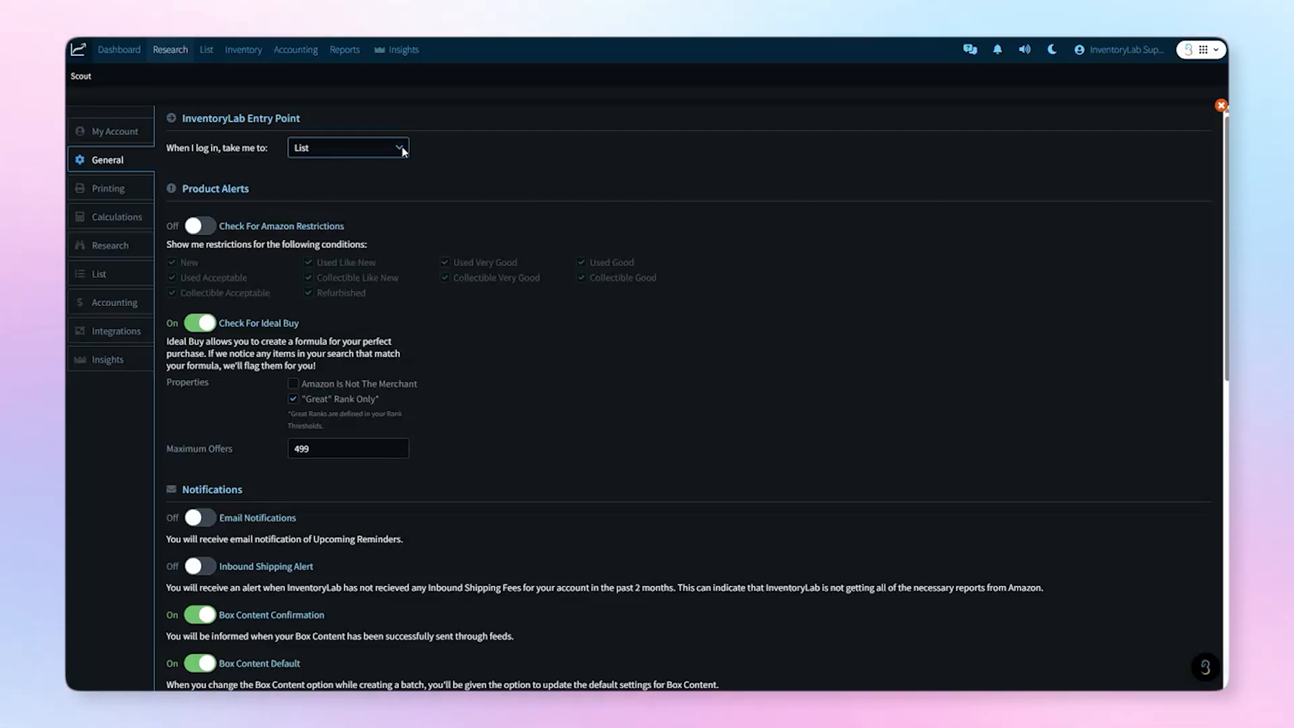
click(197, 225)
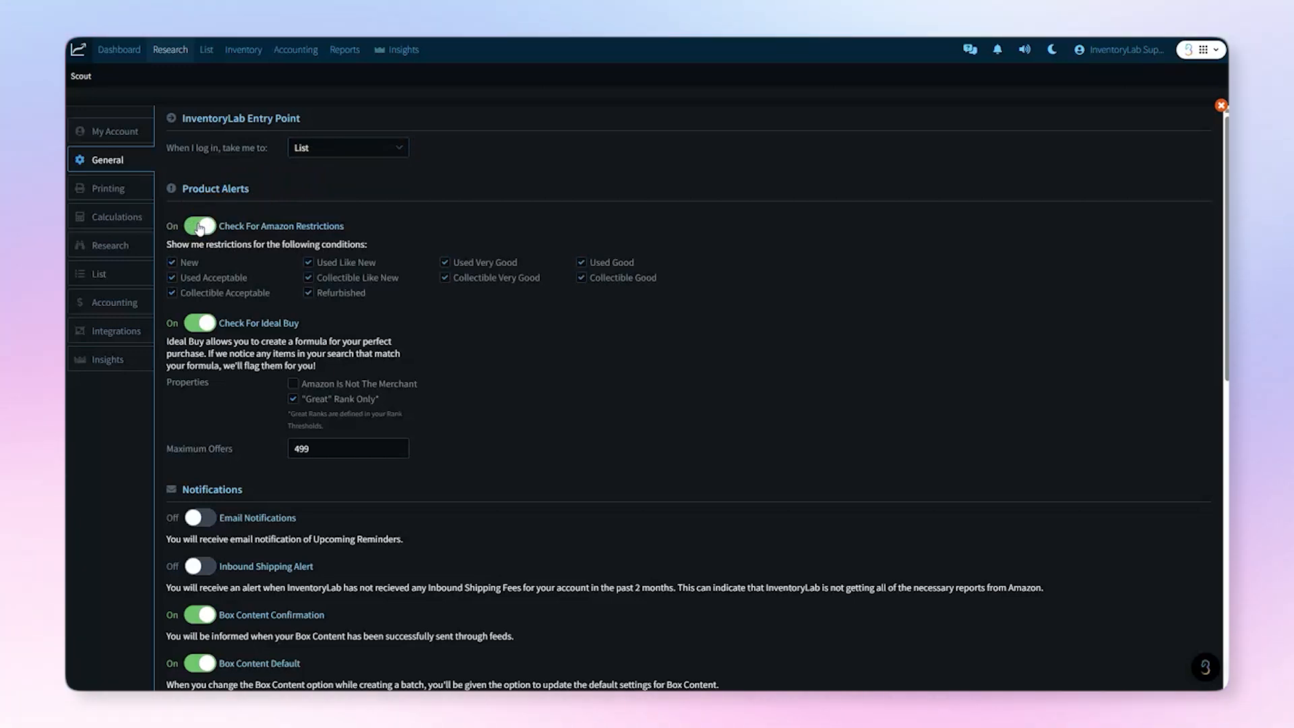
Step: Uncheck the New restriction check, add Amazon Is Not The Merchant to Ideal Buy, then go to Research
click(172, 263)
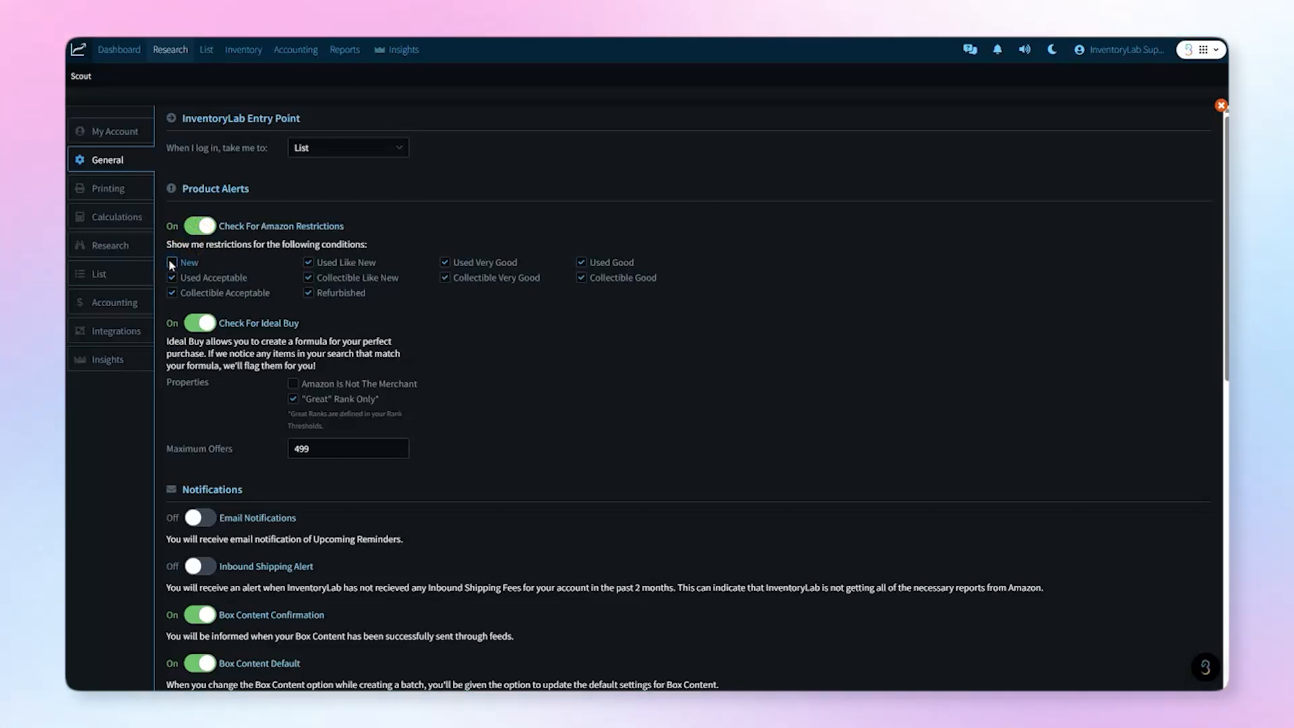
click(294, 385)
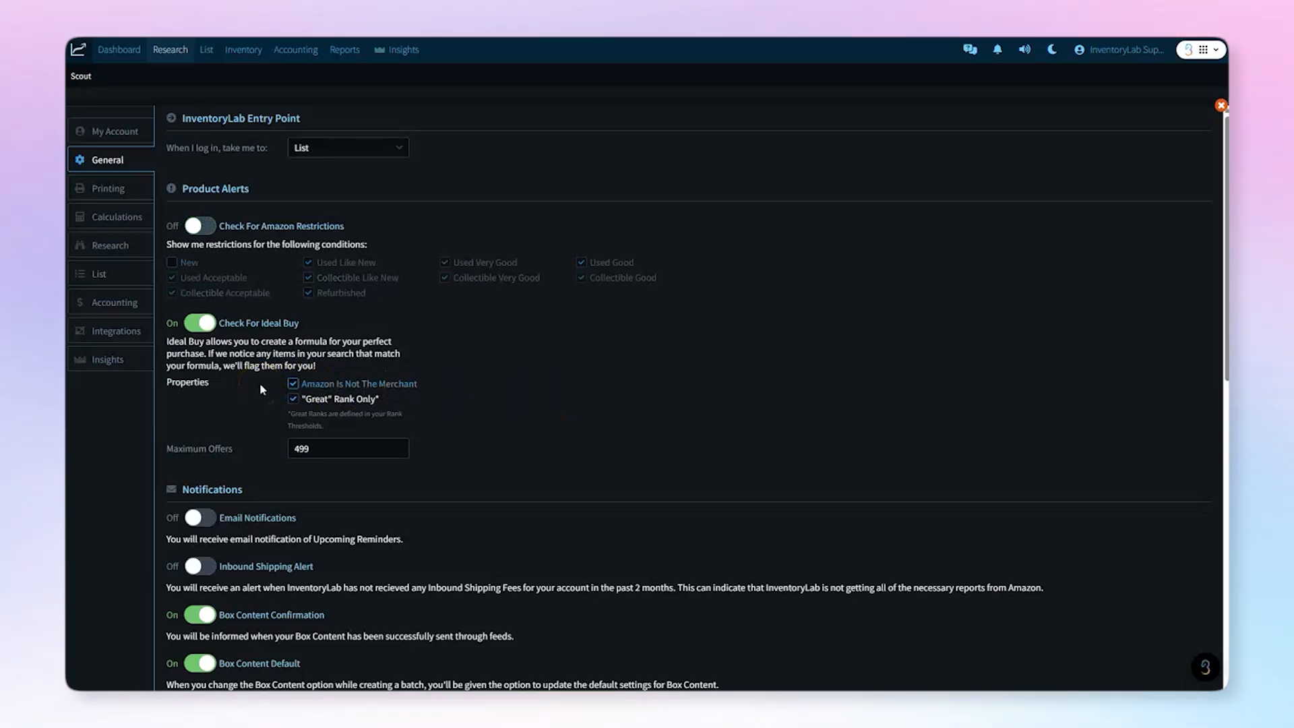
click(116, 245)
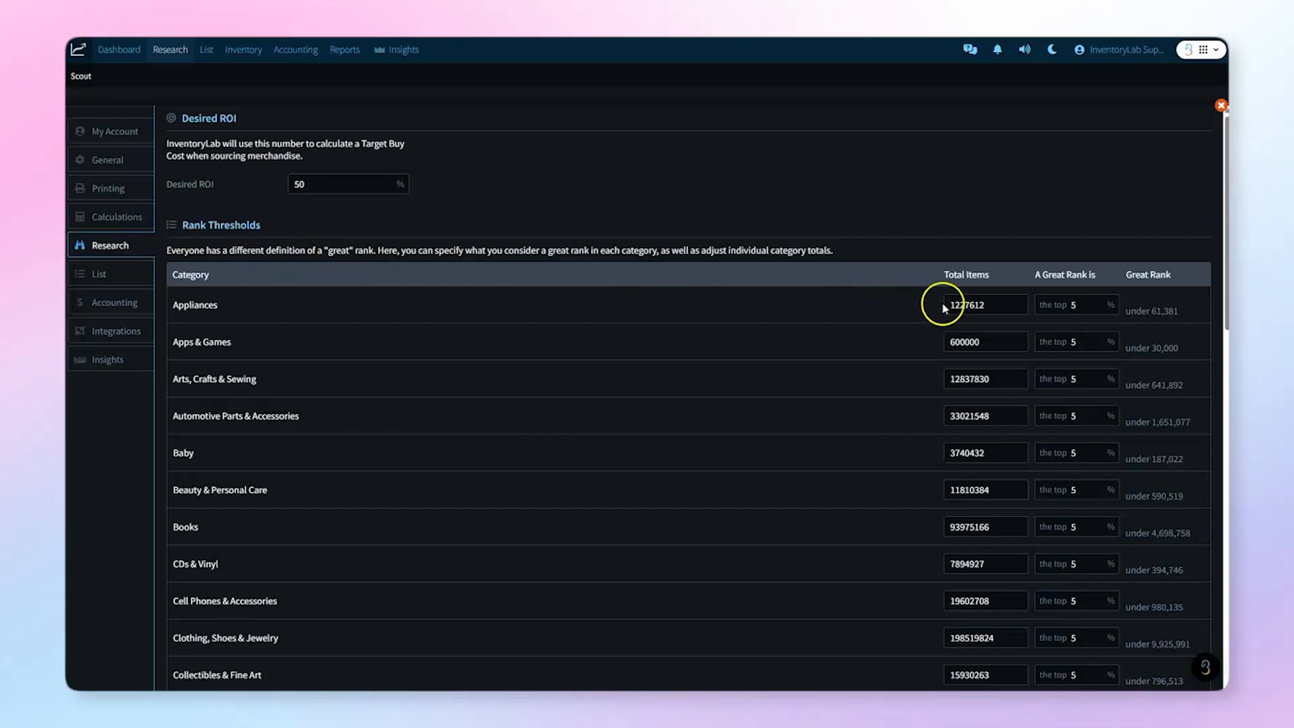
Step: Change the Appliances Total Items threshold to 1227615
click(986, 307)
key(BackSpace)
text(5)
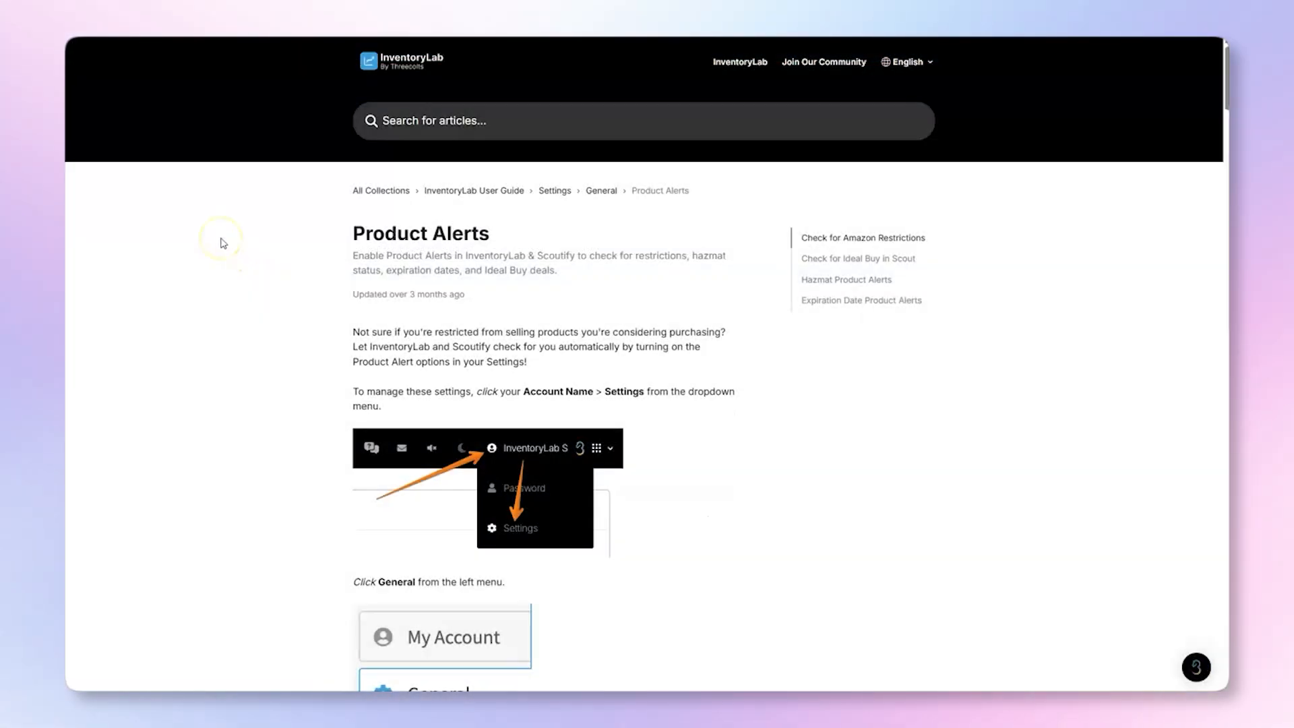
Step: Look over the Product Alerts help article, then return to the General settings
click(223, 243)
scroll(224, 243, down, 13)
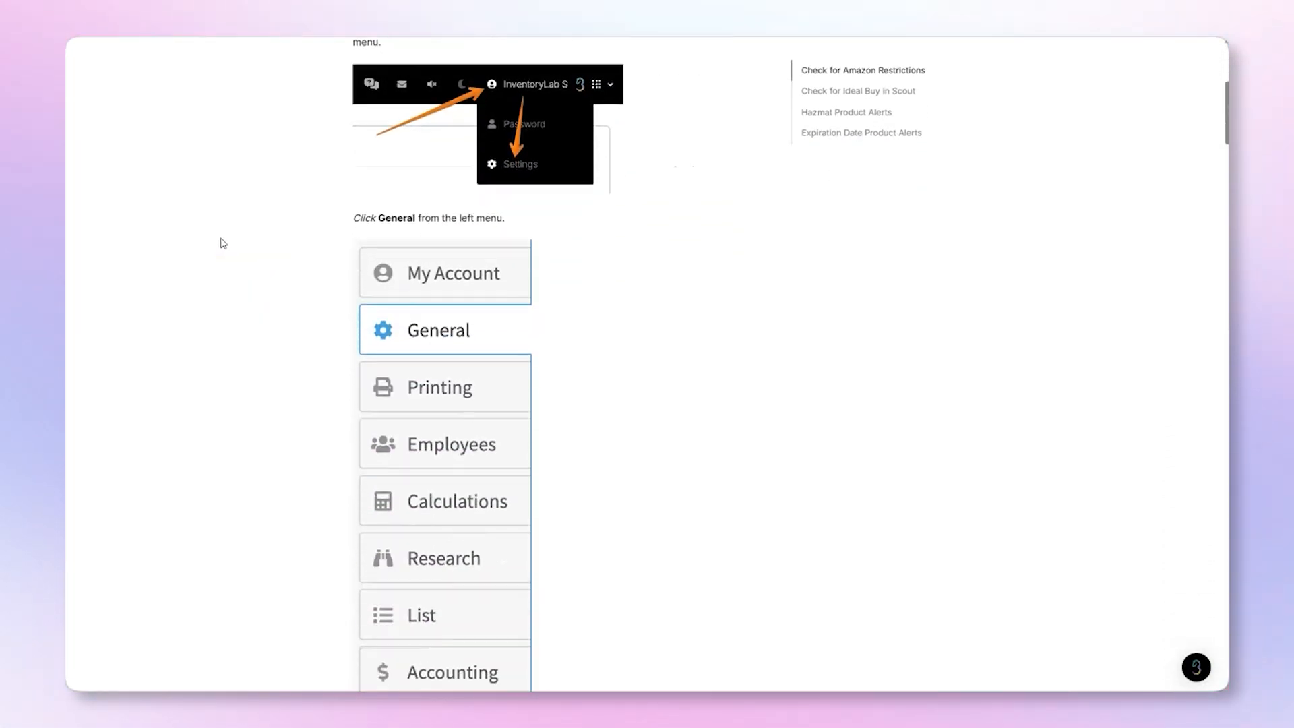
scroll(223, 243, down, 7)
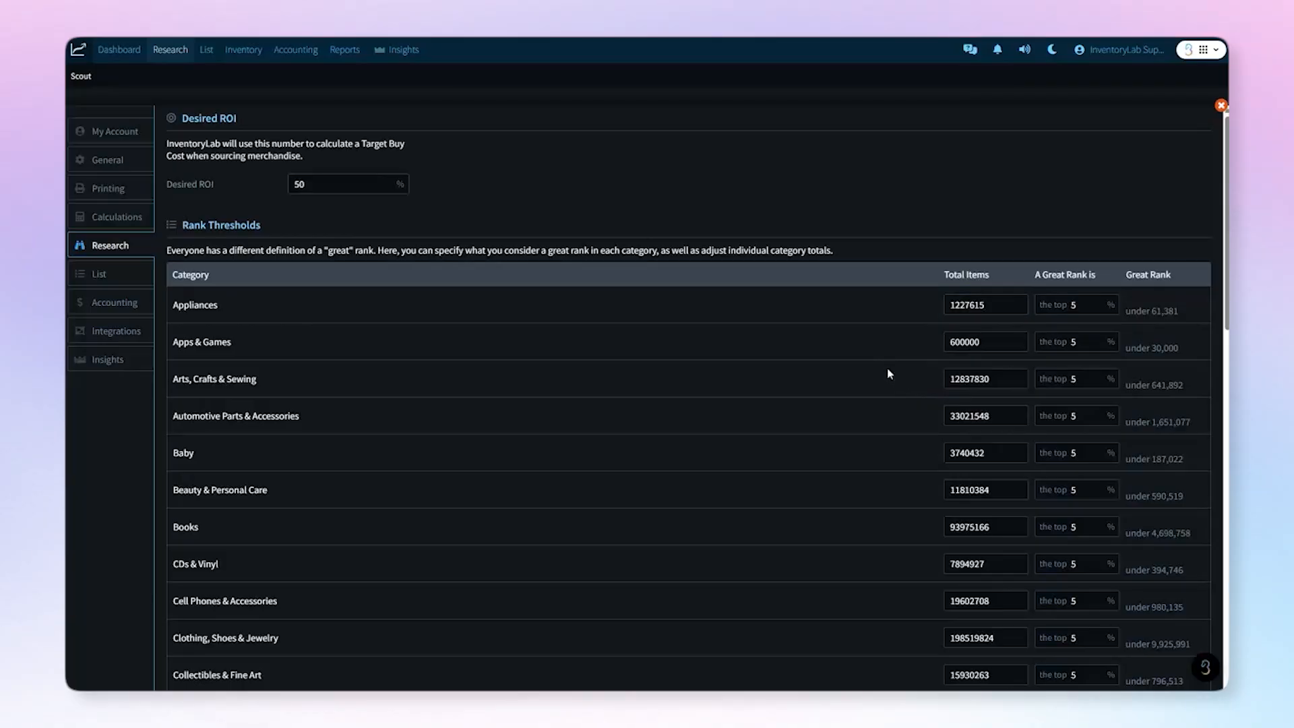
click(180, 161)
click(130, 160)
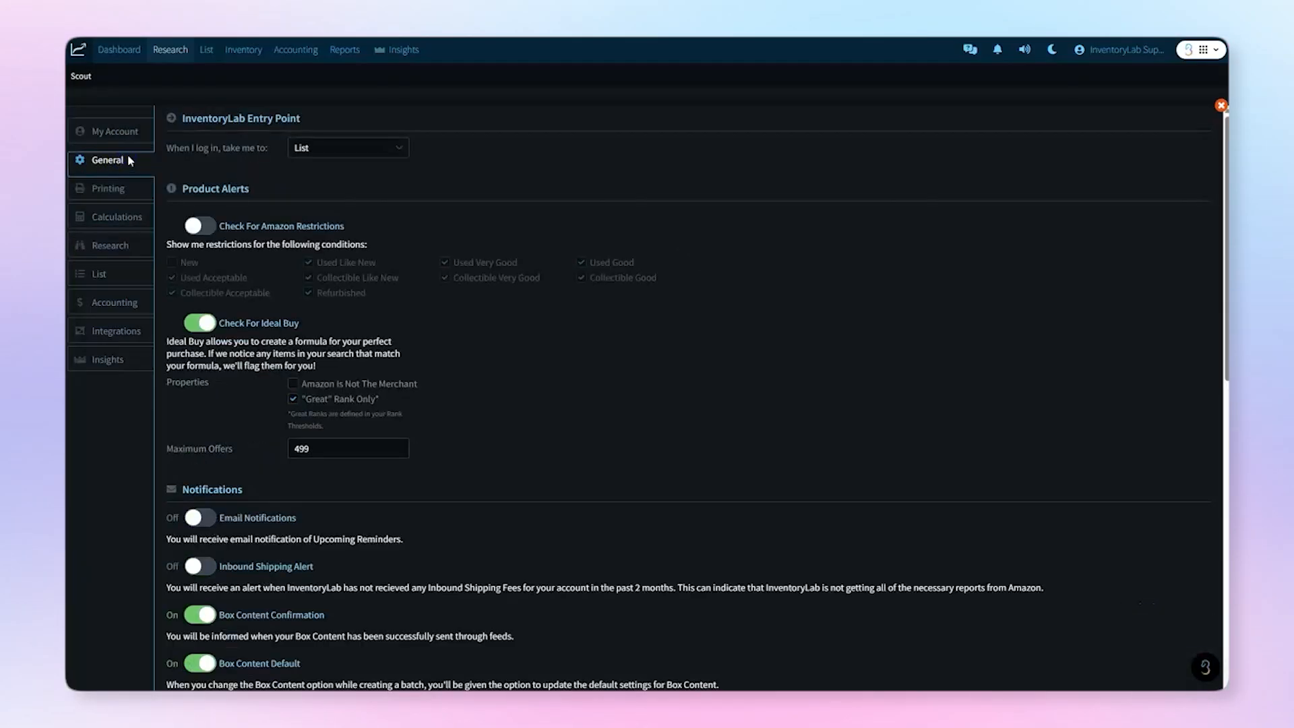
scroll(541, 330, down, 5)
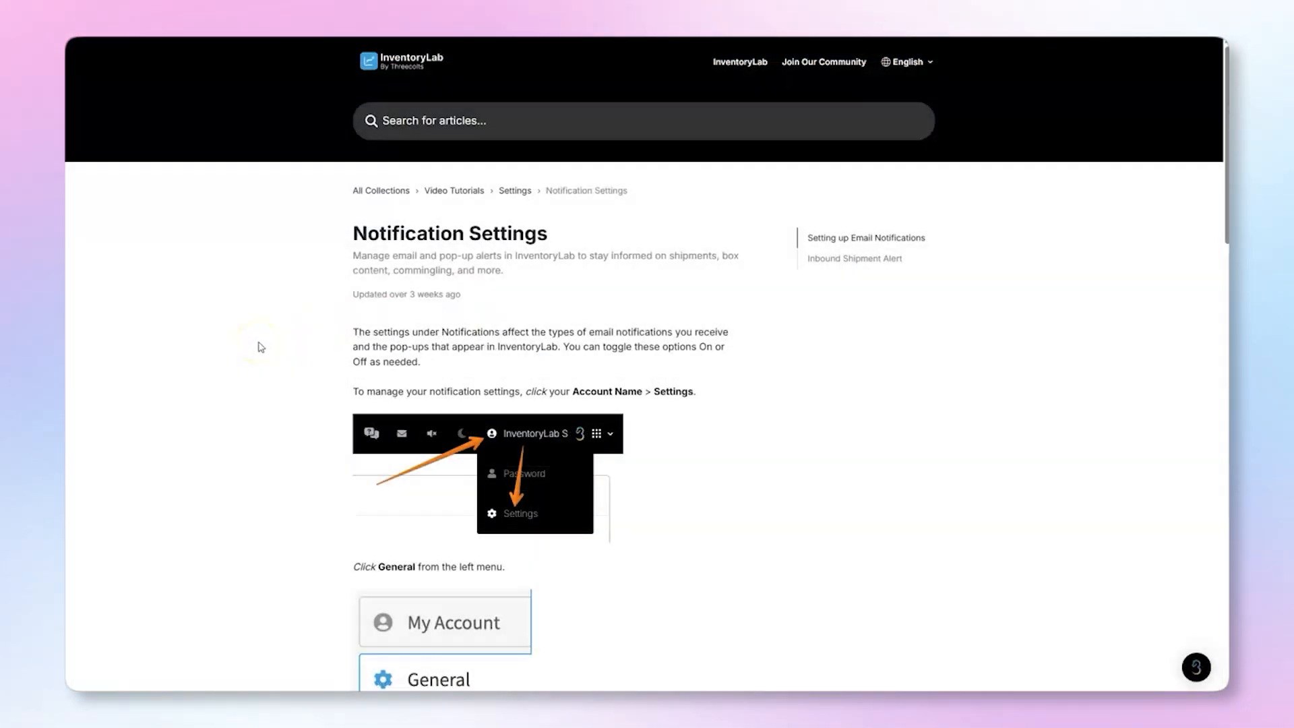
scroll(261, 347, down, 5)
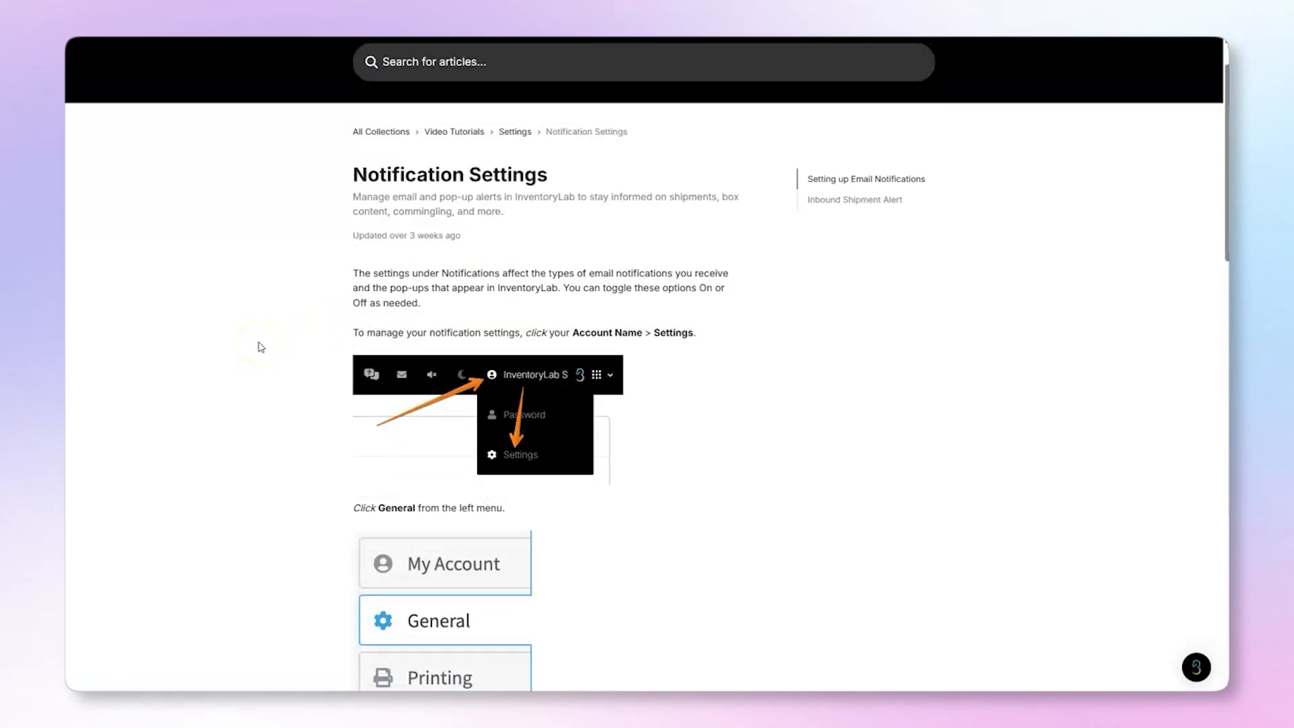
scroll(261, 347, down, 7)
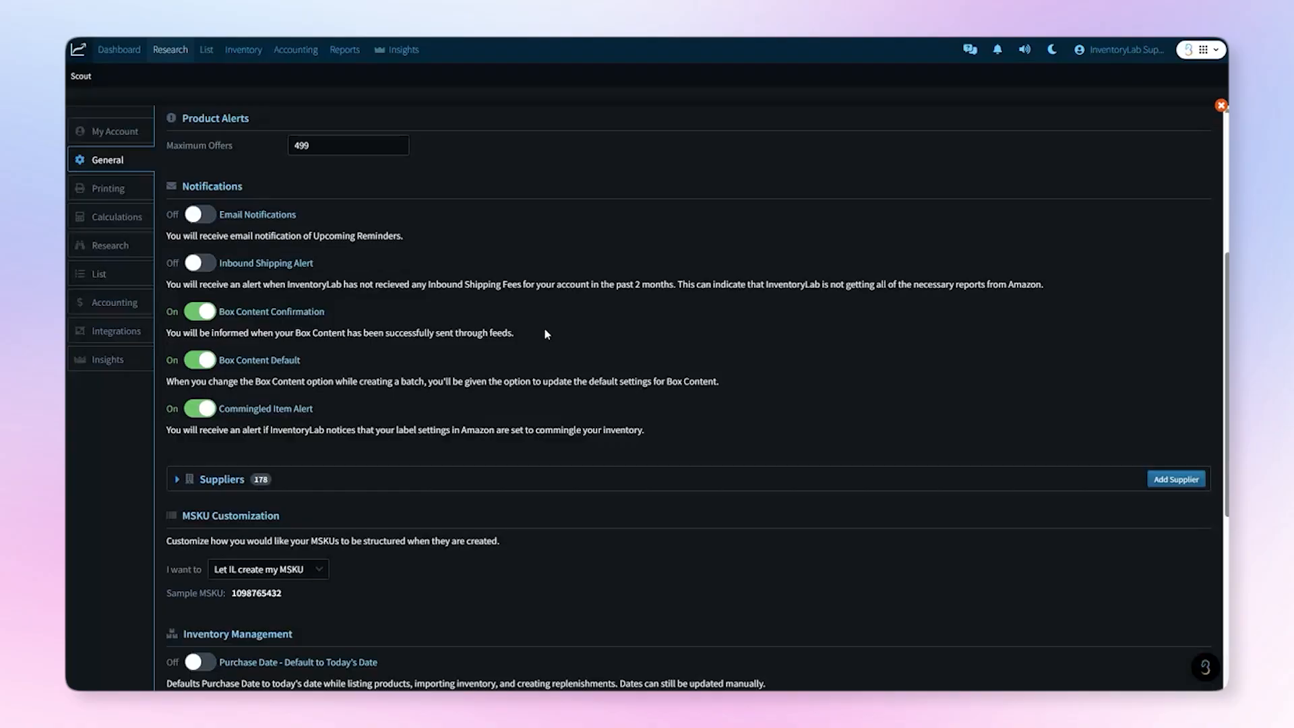
scroll(546, 334, down, 4)
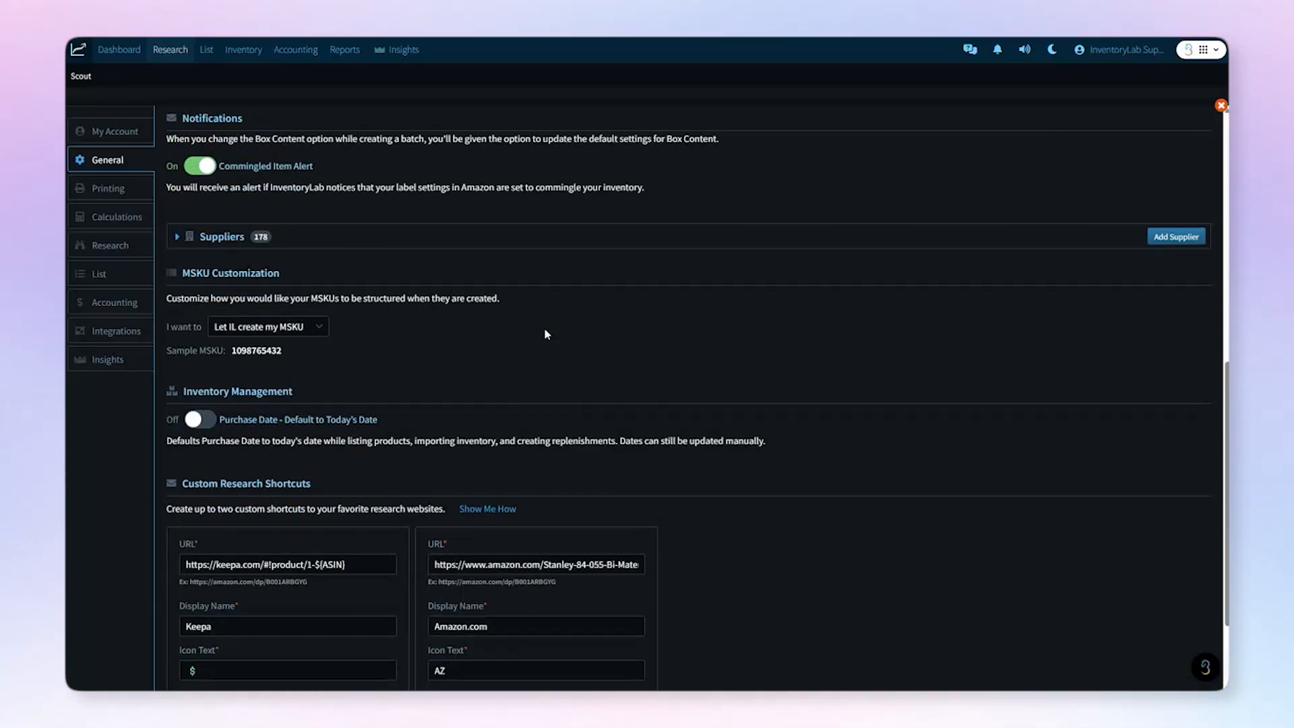
click(180, 237)
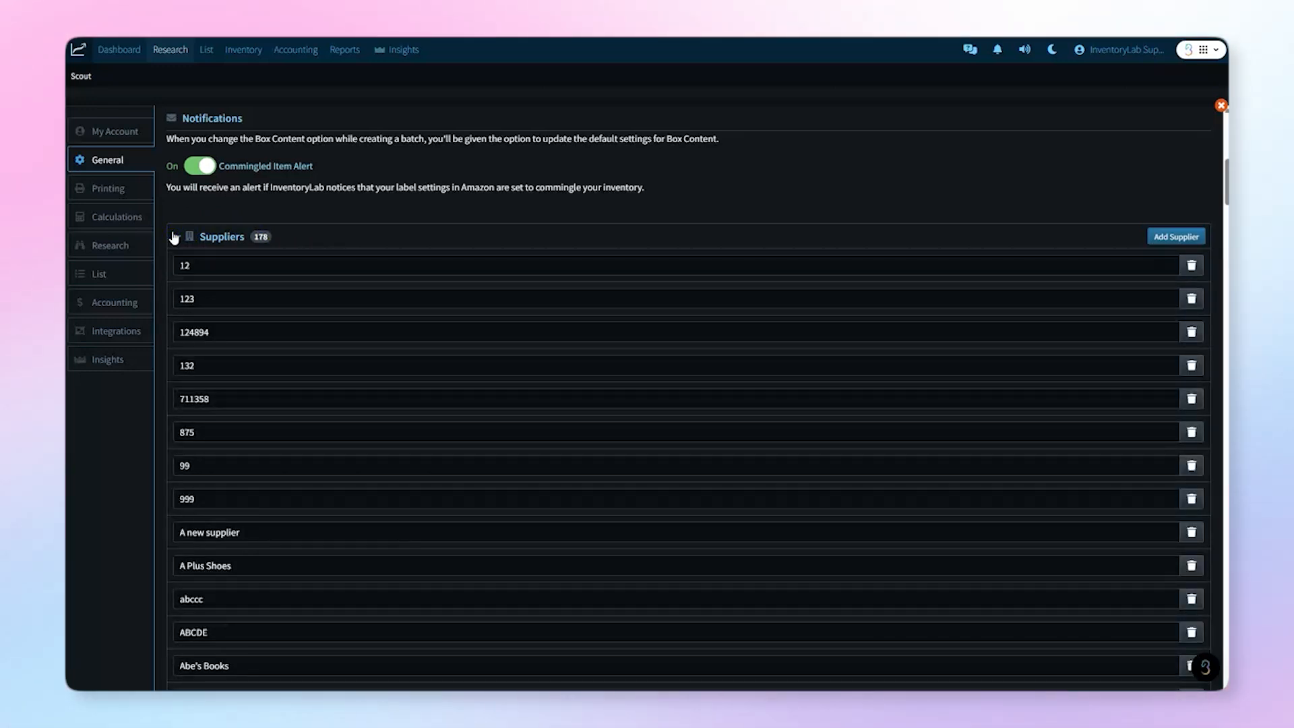
click(1153, 240)
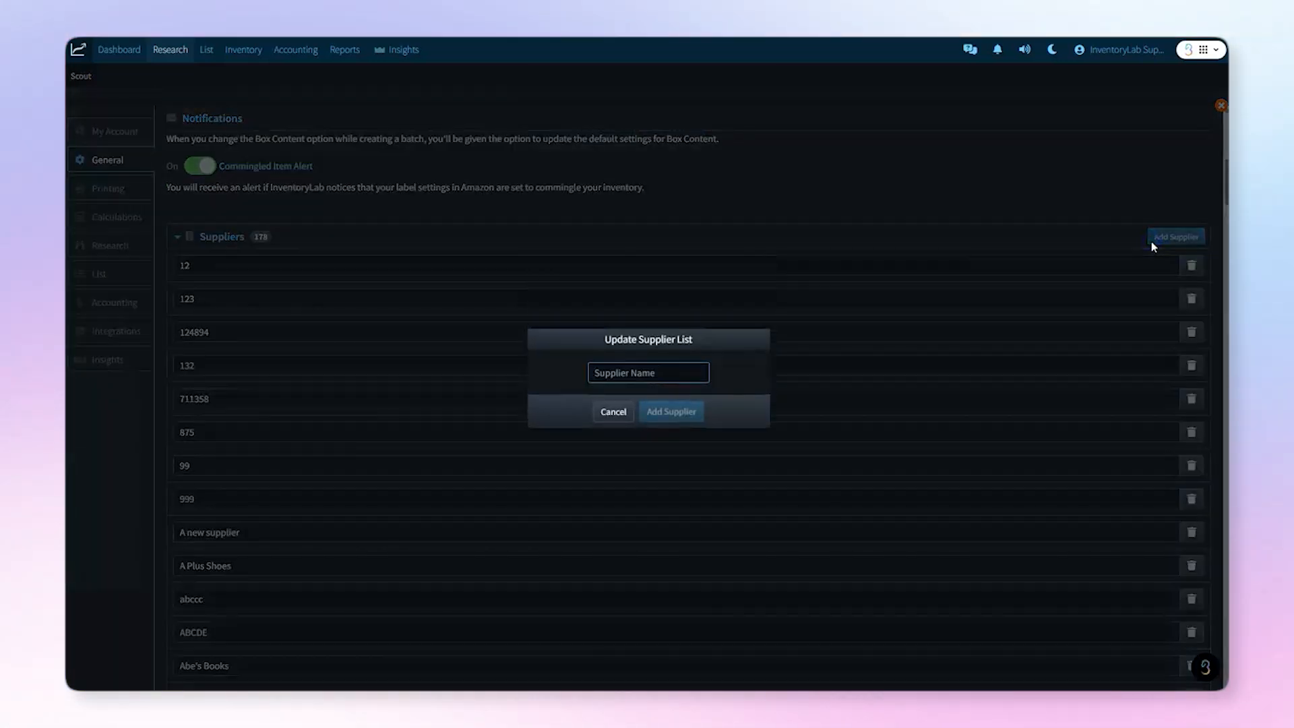
click(610, 412)
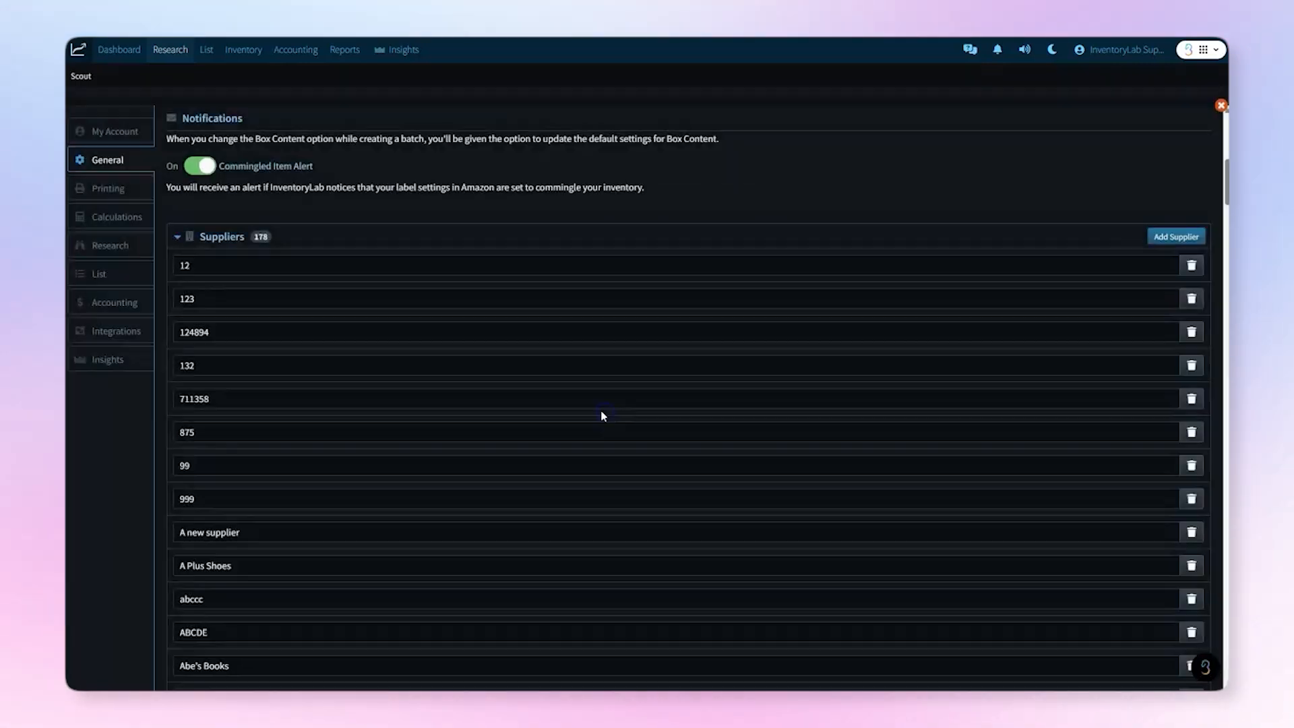
click(226, 267)
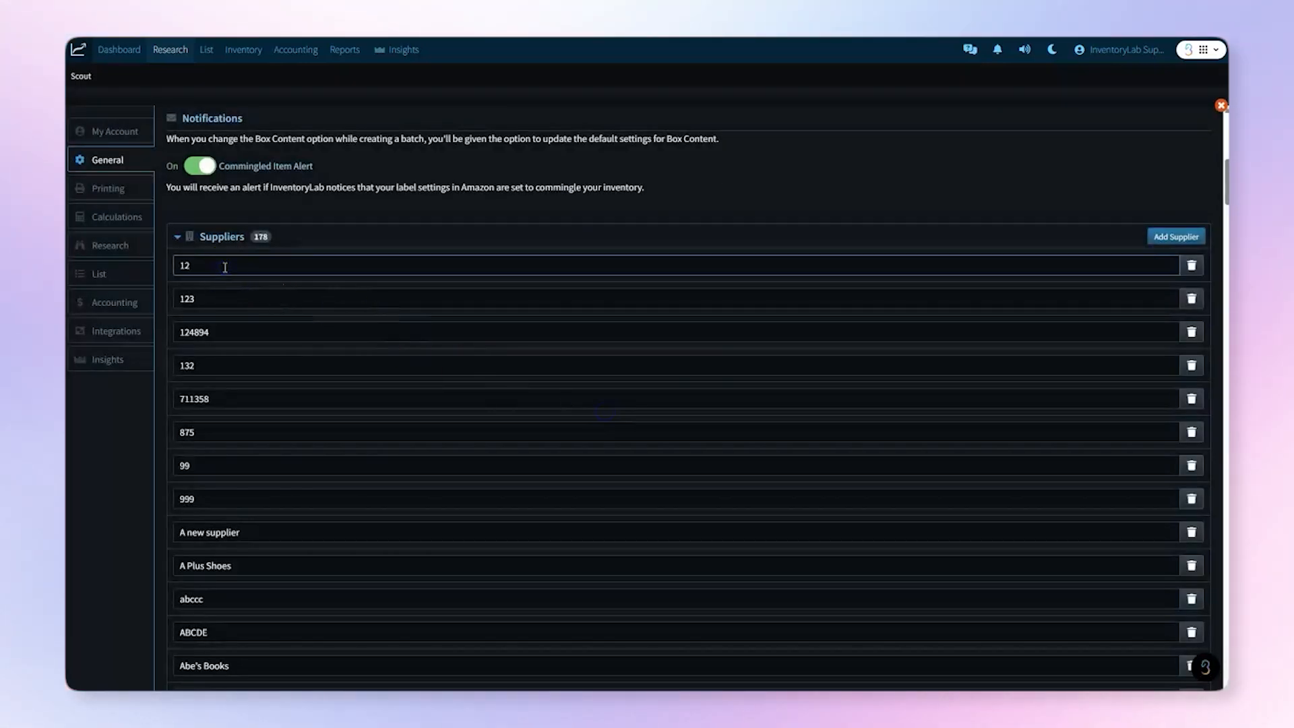
click(1196, 268)
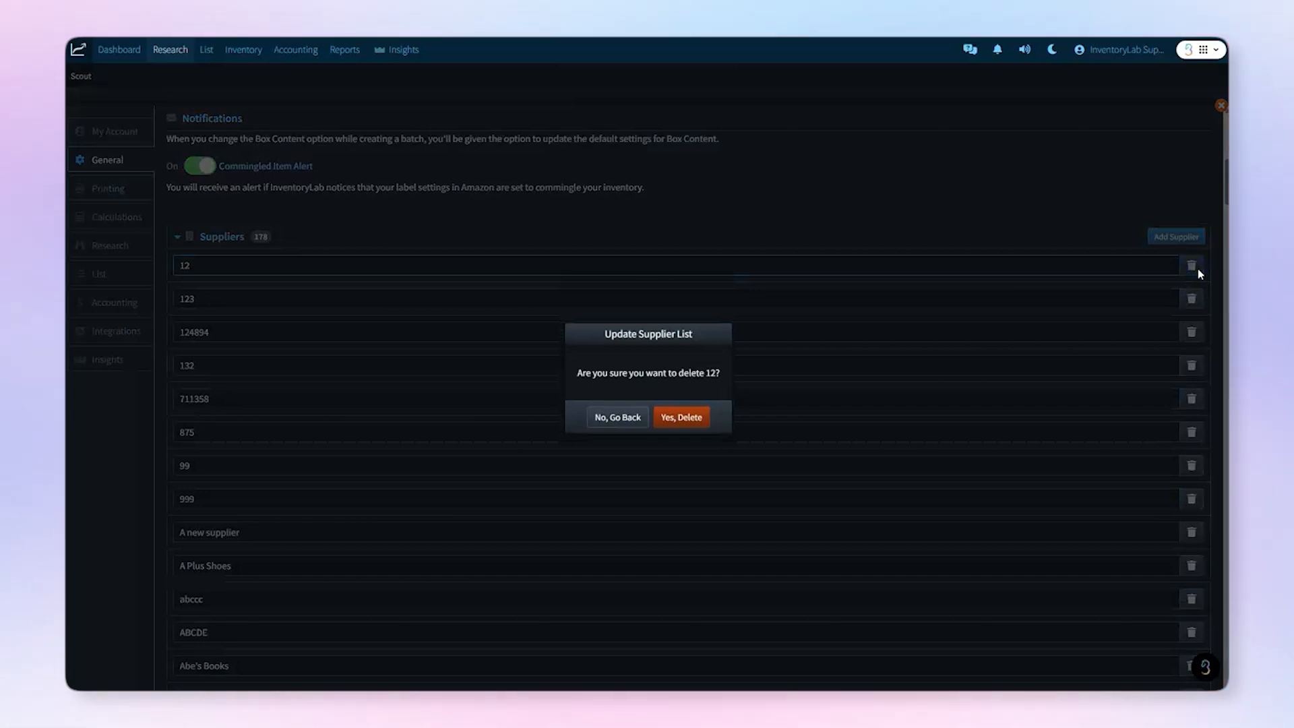
click(151, 246)
click(177, 237)
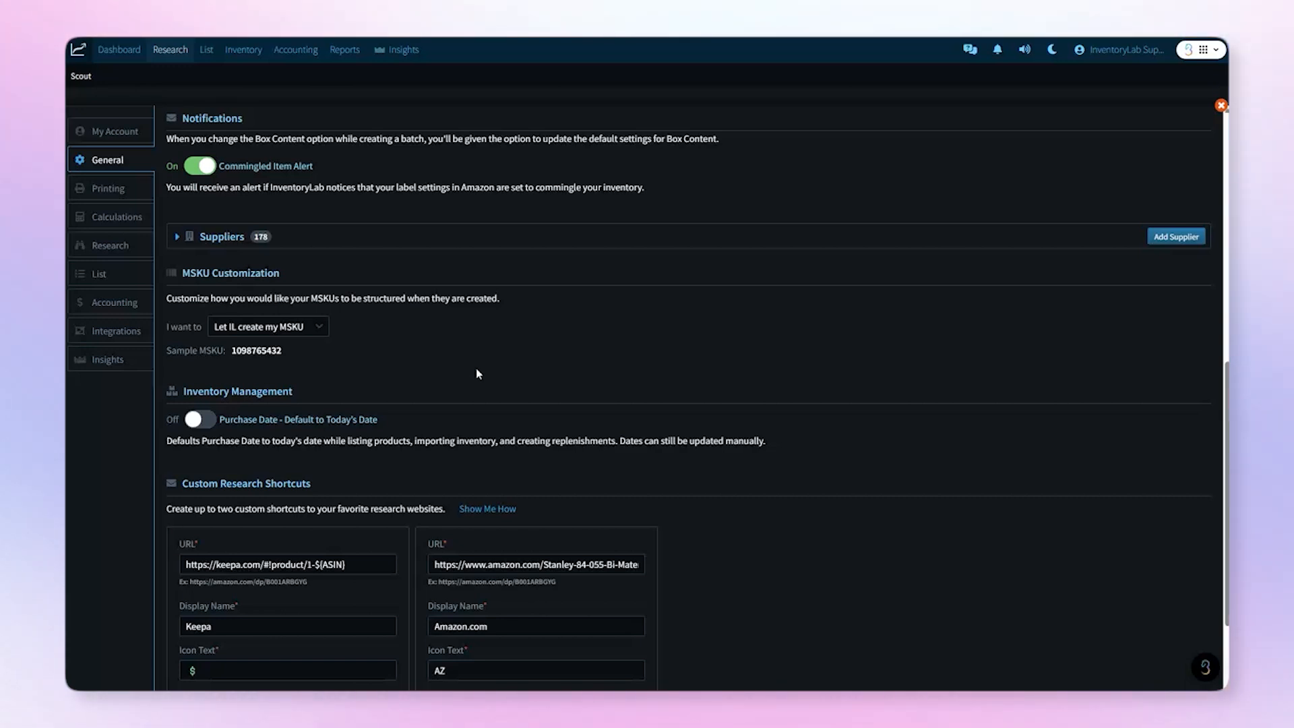
click(317, 327)
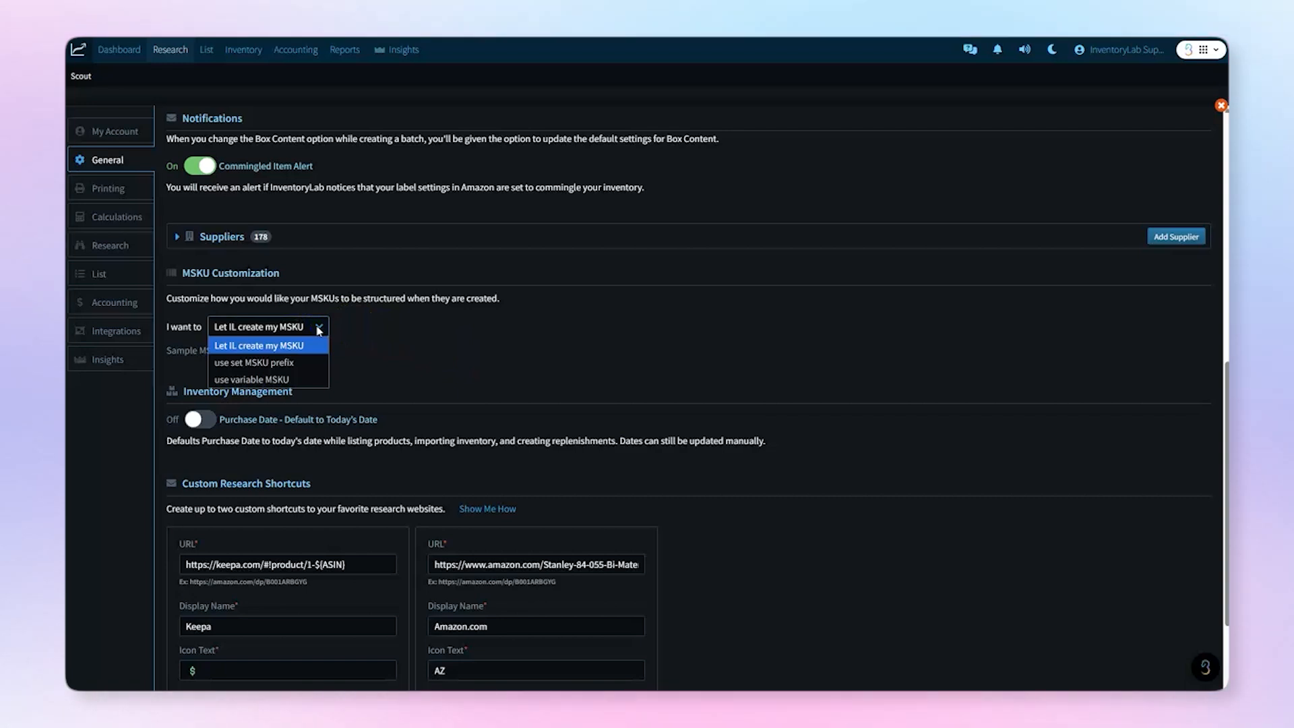
Step: Save 'test' as a set MSKU prefix, then switch MSKU creation to the variable COUNT formula
click(312, 362)
text(test)
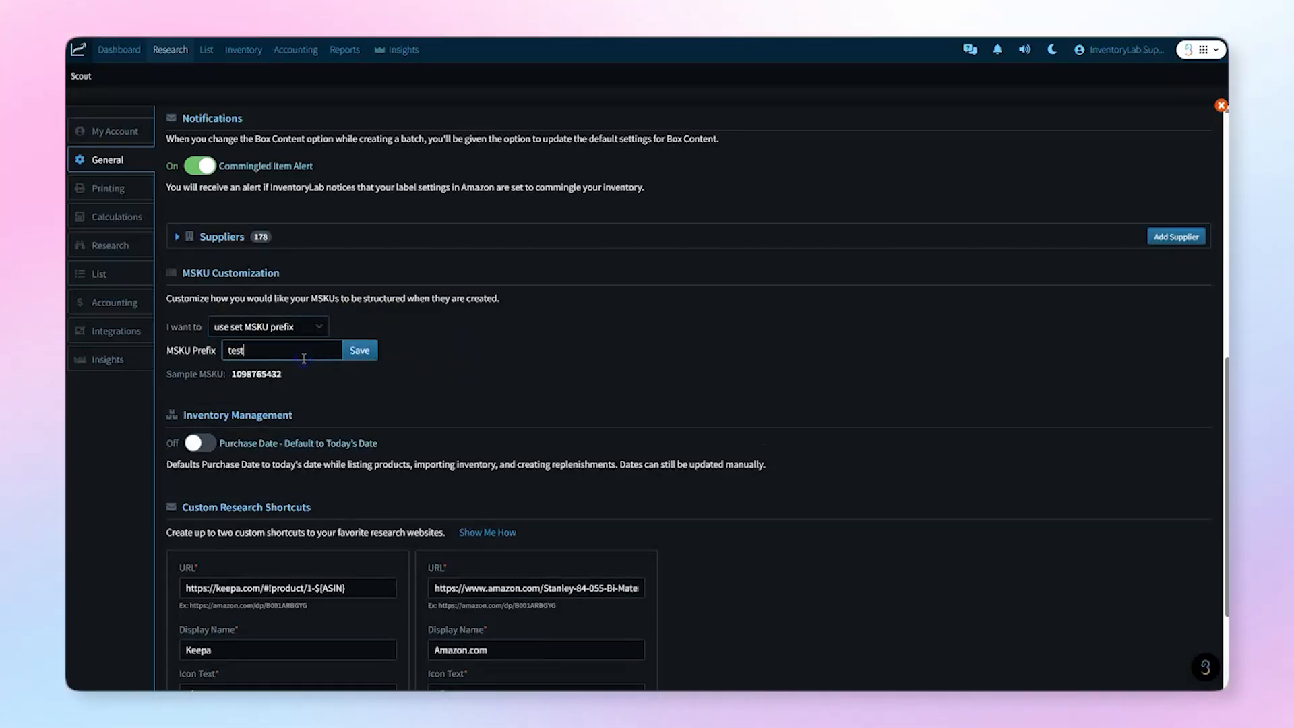
click(364, 349)
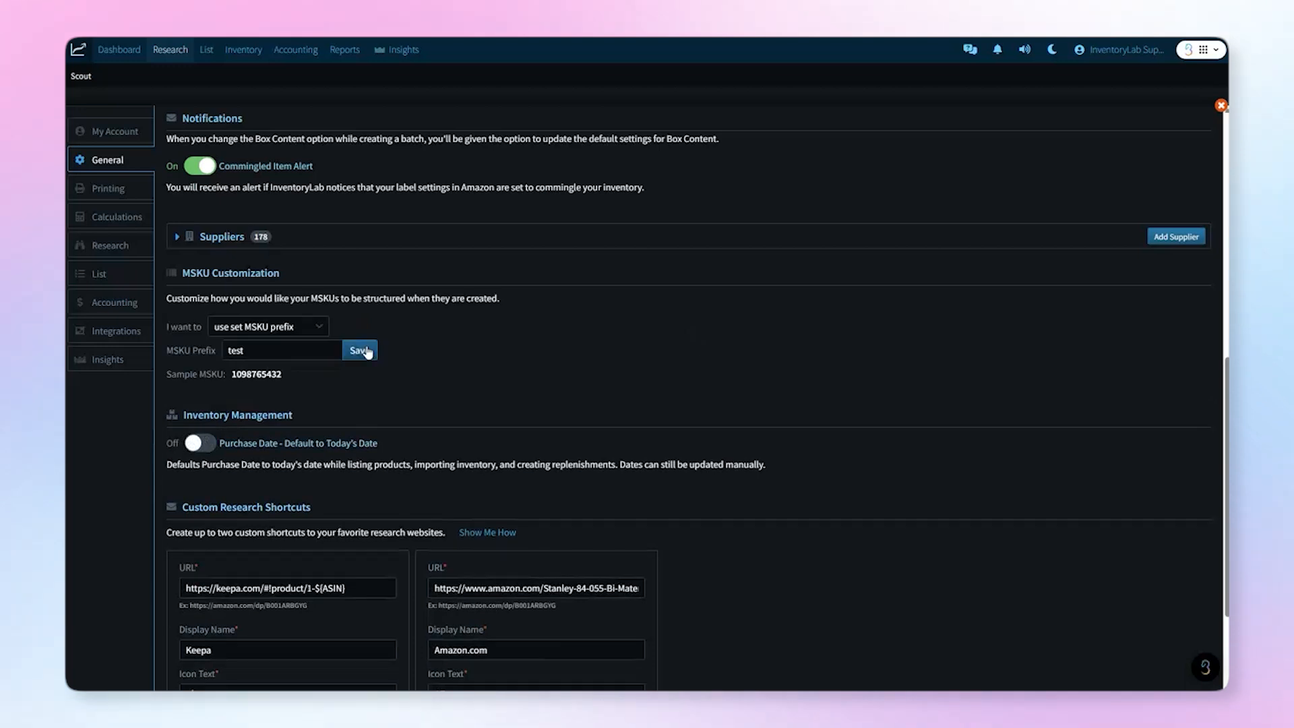
click(283, 327)
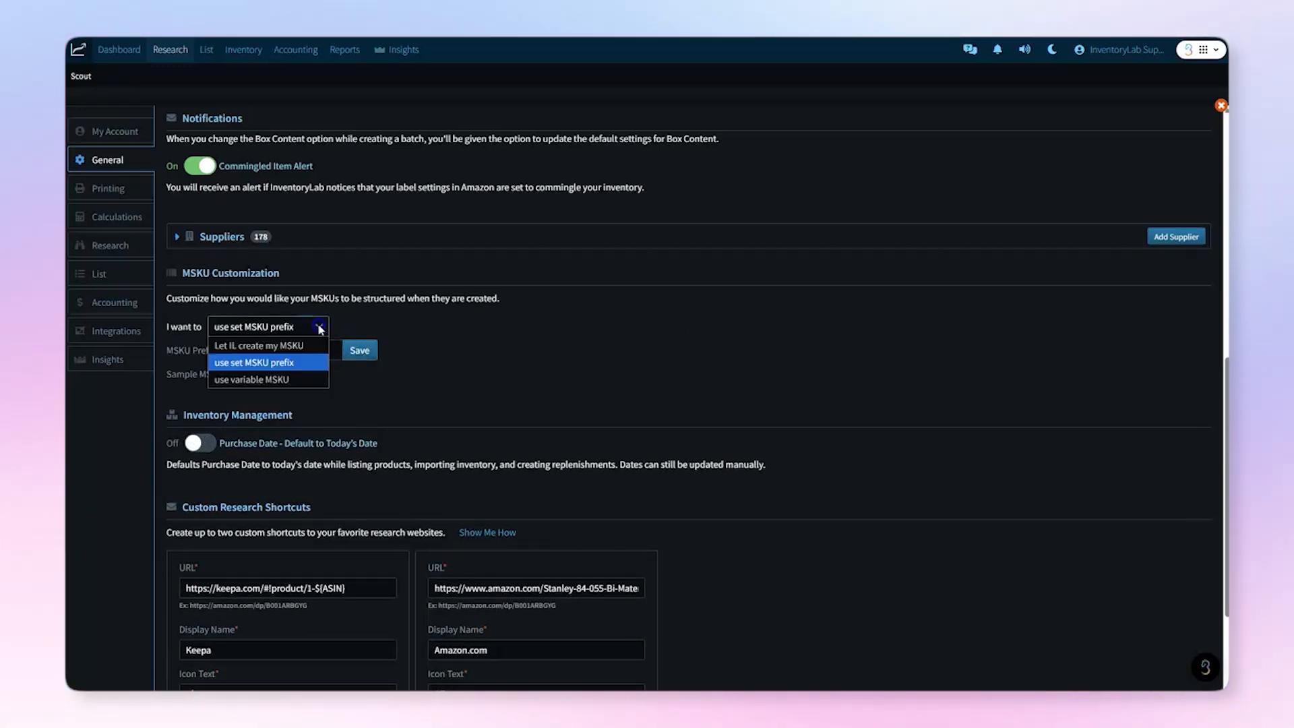
click(309, 374)
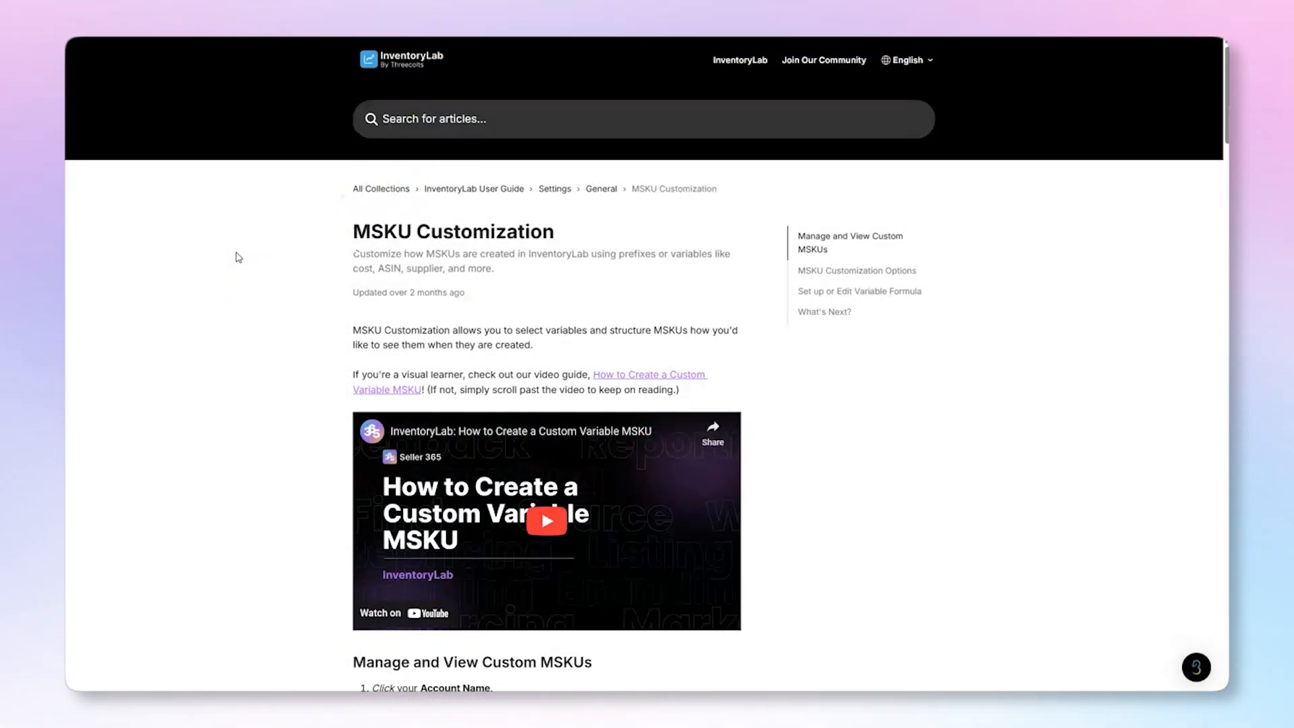
Step: Scroll through the MSKU Customization help article
scroll(238, 257, down, 12)
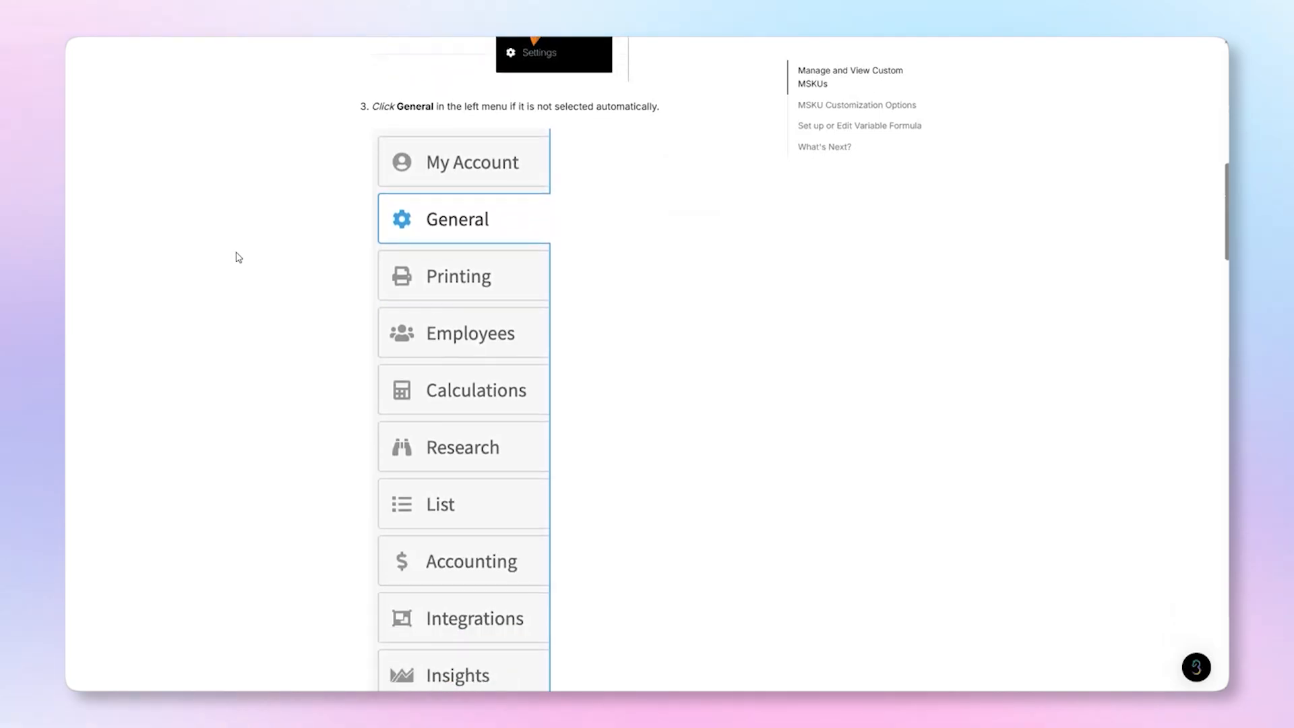
scroll(236, 256, down, 5)
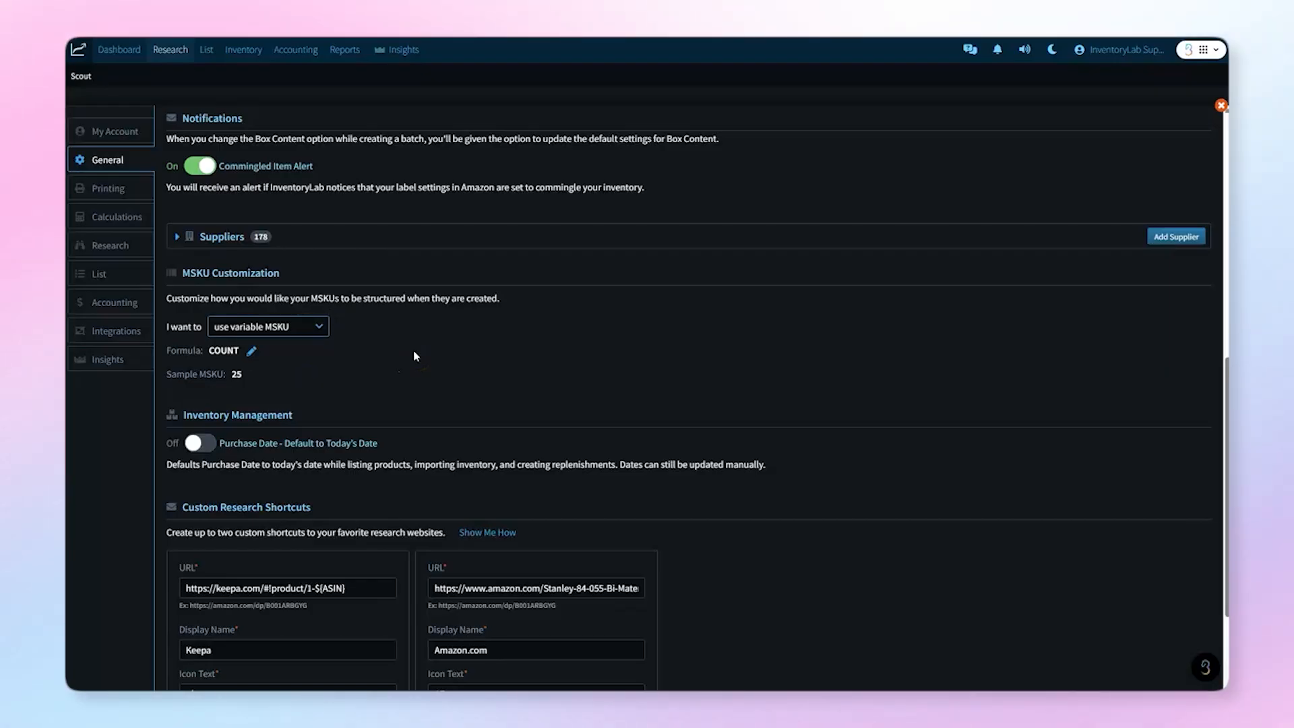
scroll(414, 356, down, 3)
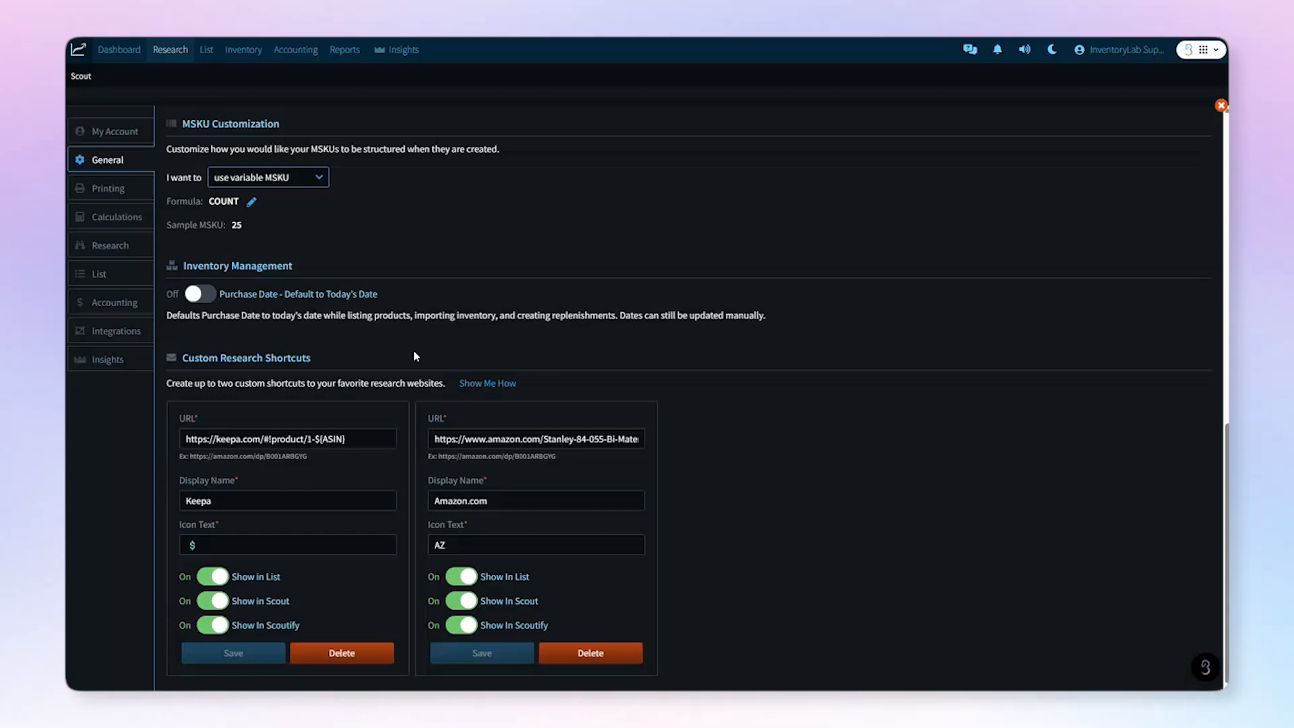
Step: Switch on Purchase Date defaulting to today's date
click(204, 301)
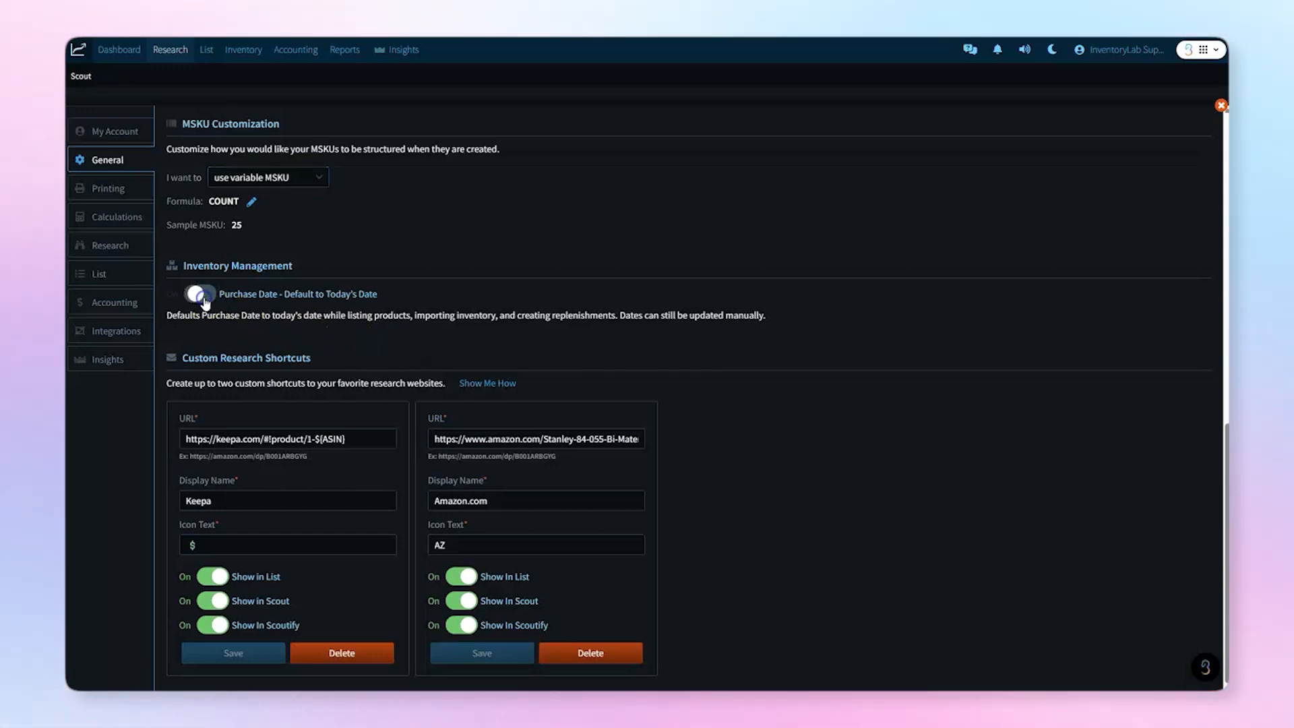